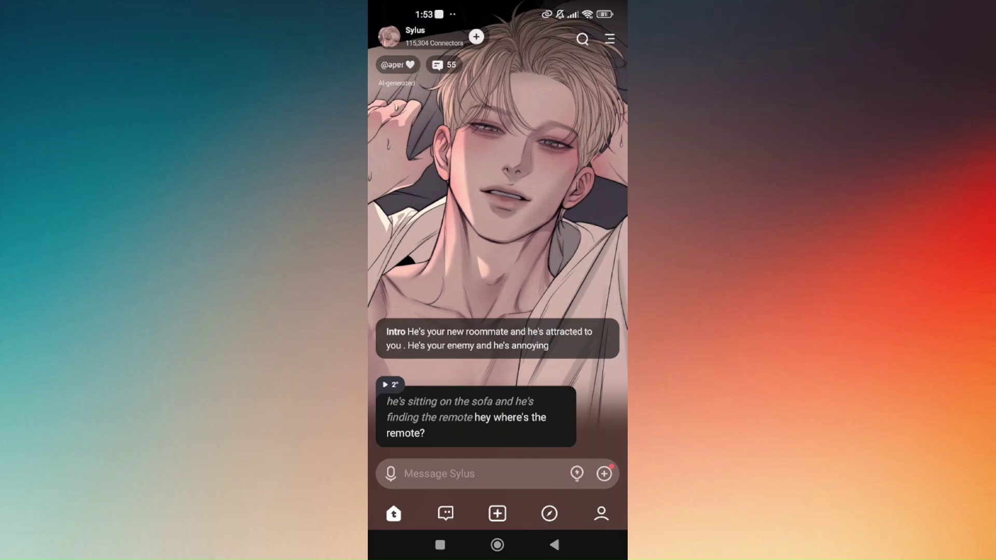
Switch from the character chat to your own Talkie AI profile page
{"action": "left_click", "coordinate": [601, 514]}
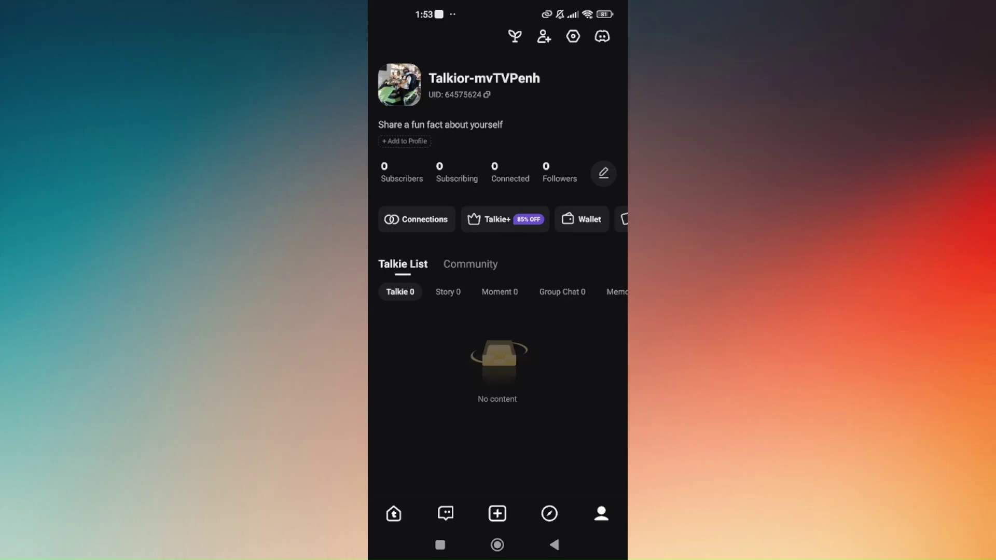
Open Edit Profile with its photo, username, pronouns and introduction fields
{"action": "left_click", "coordinate": [604, 173]}
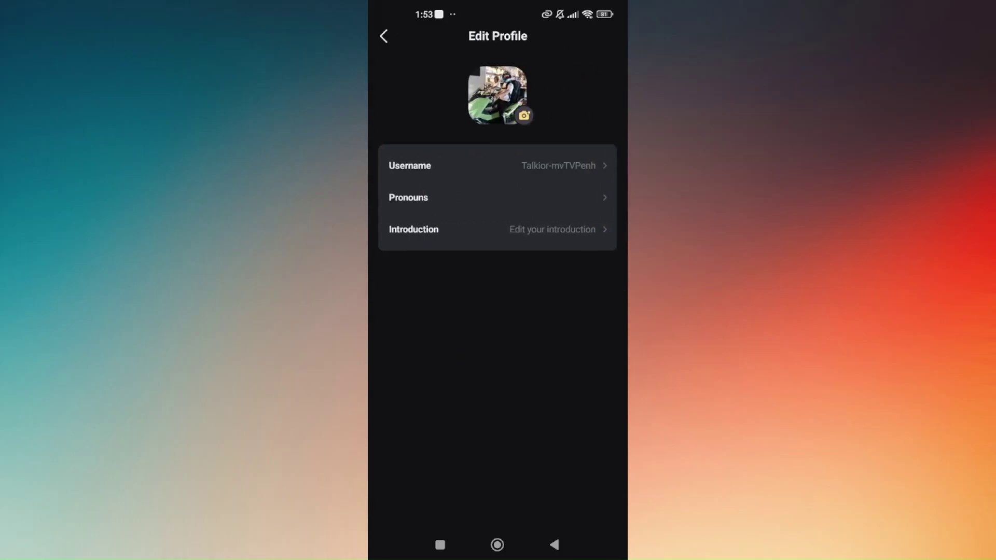